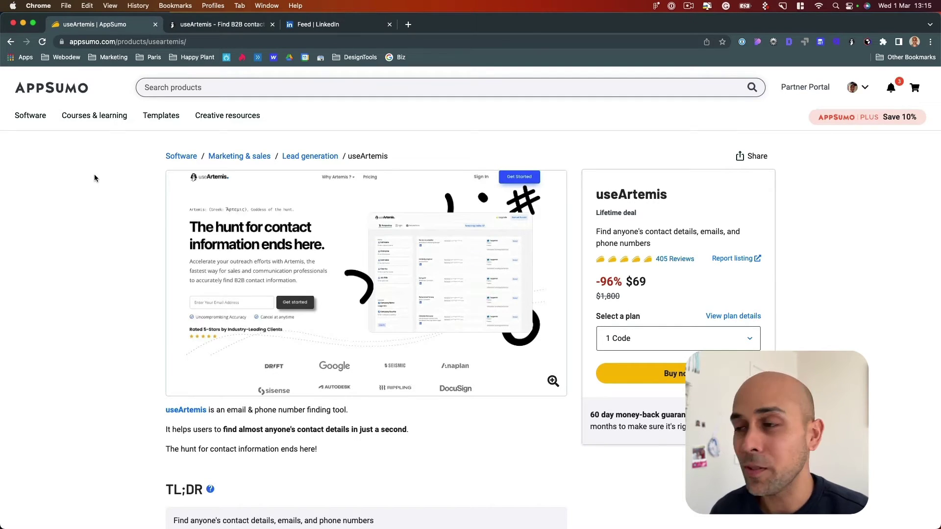
# - Sign in to useArtemis with the saved login and scroll to the Extract Lists of Leads tools
pyautogui.click(230, 26)
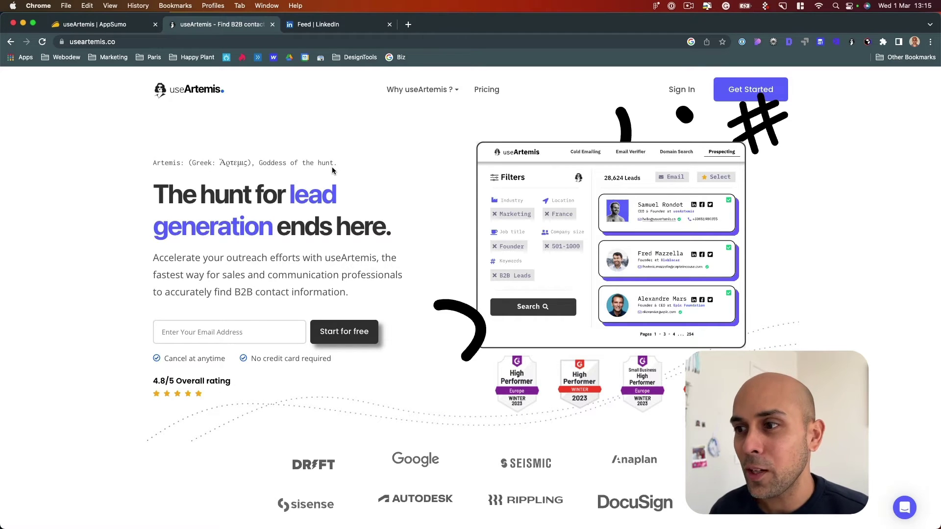
pyautogui.click(679, 90)
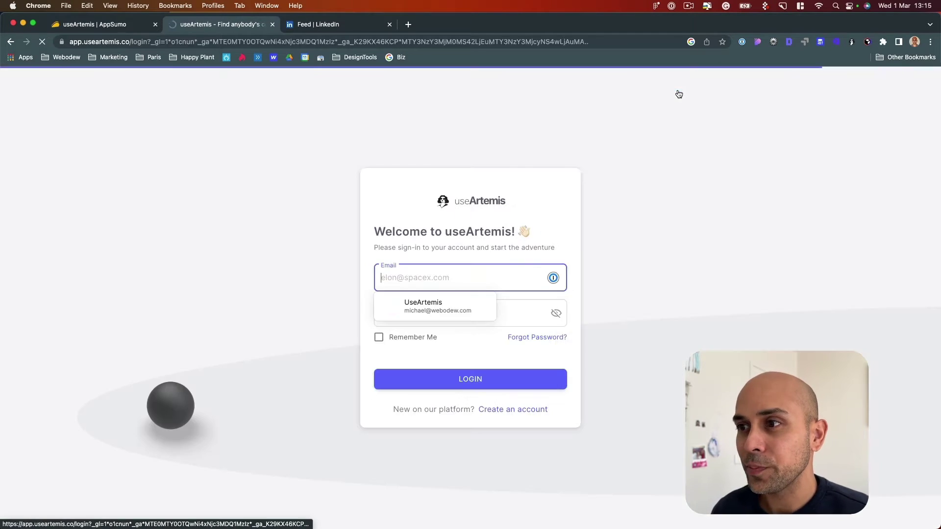
pyautogui.click(431, 309)
pyautogui.click(430, 380)
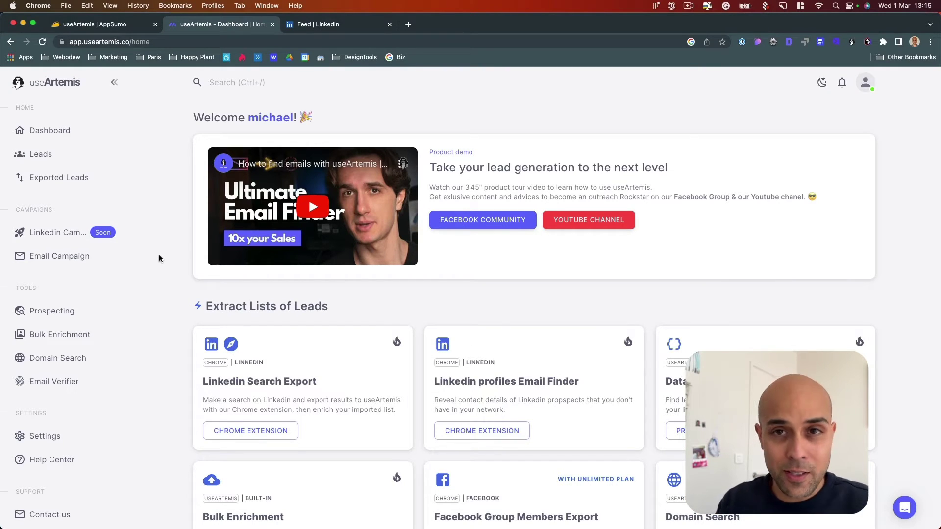
pyautogui.scroll(-2, 243, 348)
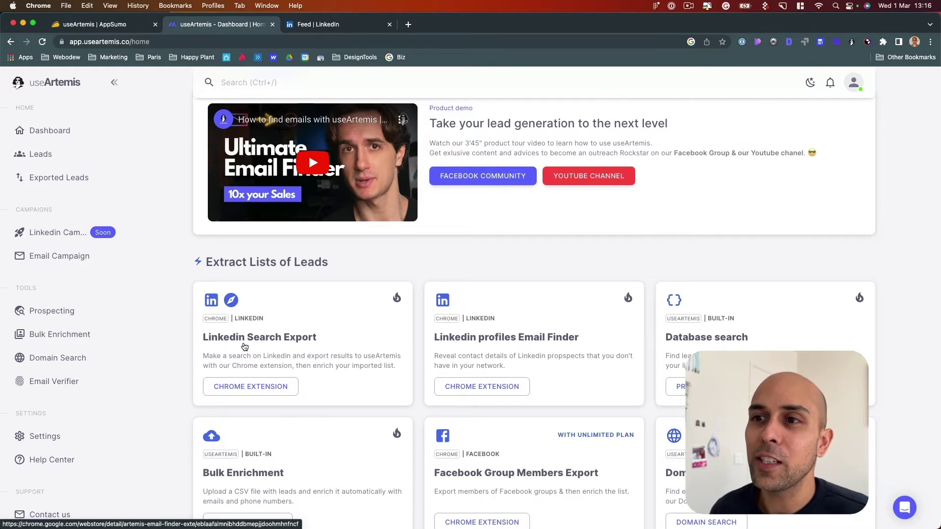
pyautogui.scroll(-1, 344, 353)
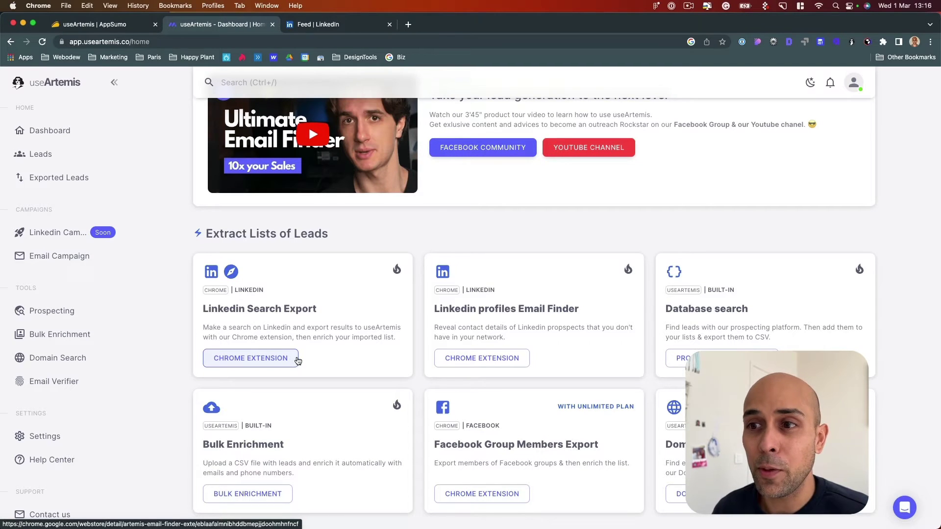
# - Check the Email Finder Extension's Web Store page from the LinkedIn Search Export card, then go to LinkedIn
pyautogui.click(297, 359)
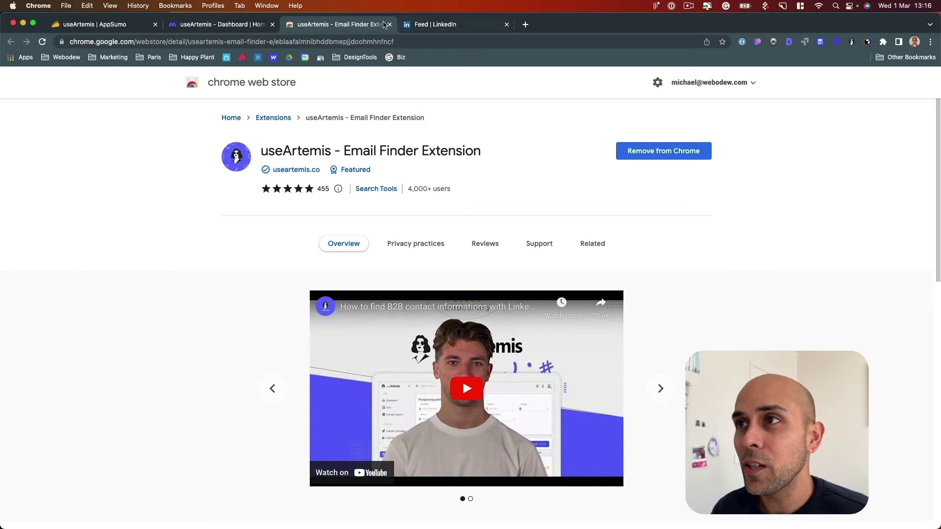
pyautogui.click(390, 25)
pyautogui.click(344, 30)
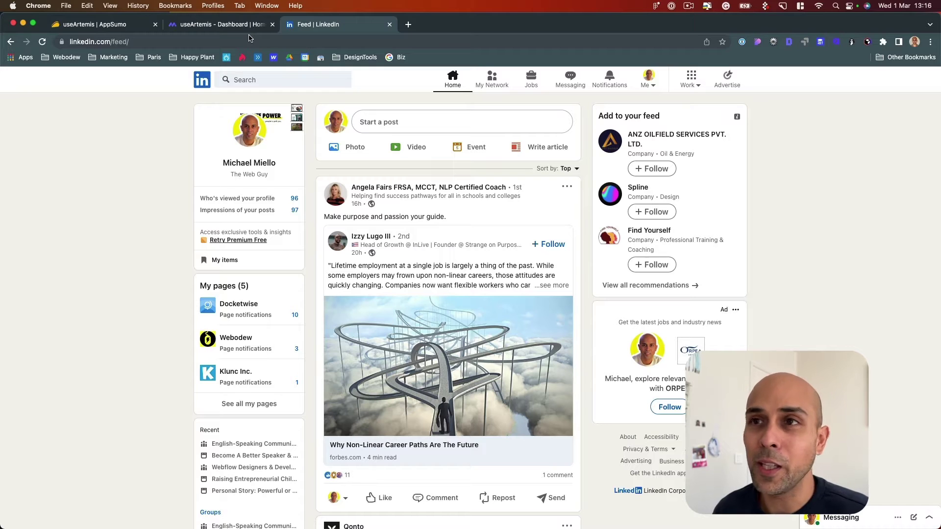
# - Search LinkedIn for 'international school' and filter the results to People
pyautogui.click(244, 80)
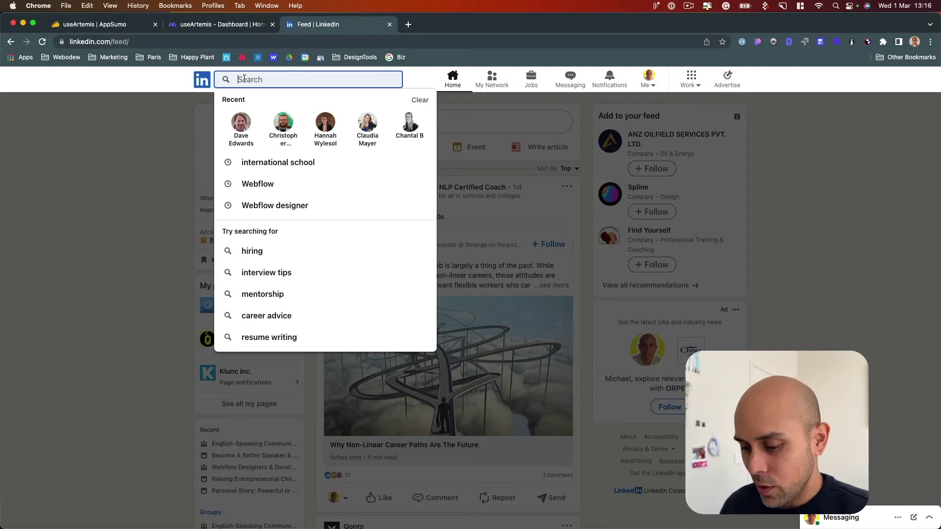
pyautogui.write('int')
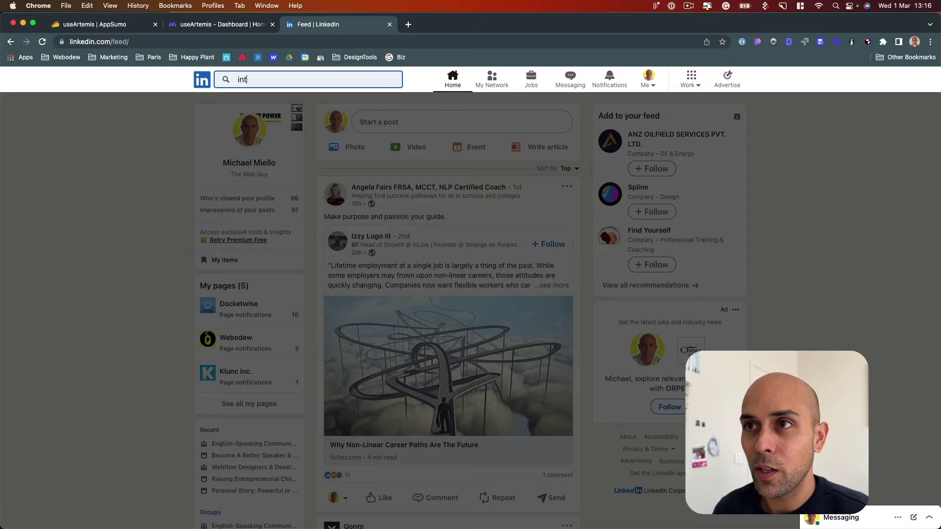
pyautogui.write('ernal')
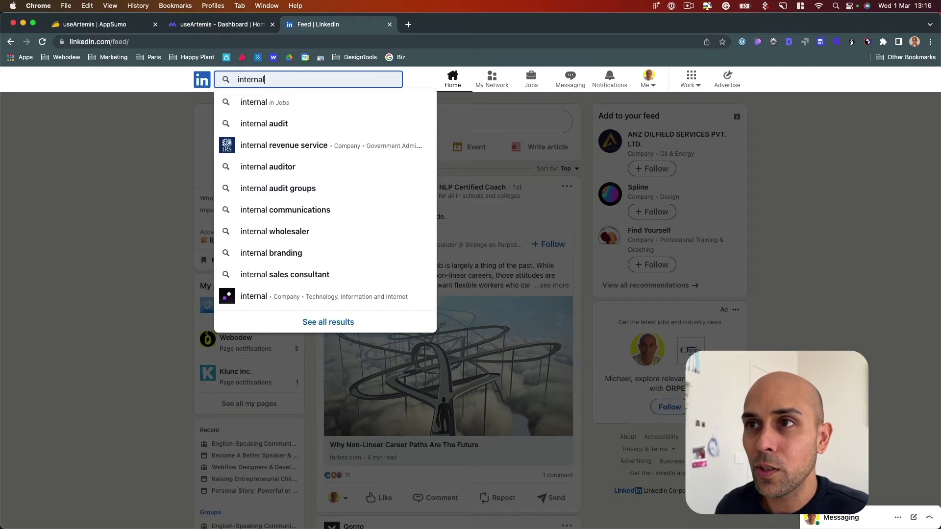
pyautogui.press('BackSpace')
pyautogui.write('tio')
pyautogui.click(253, 102)
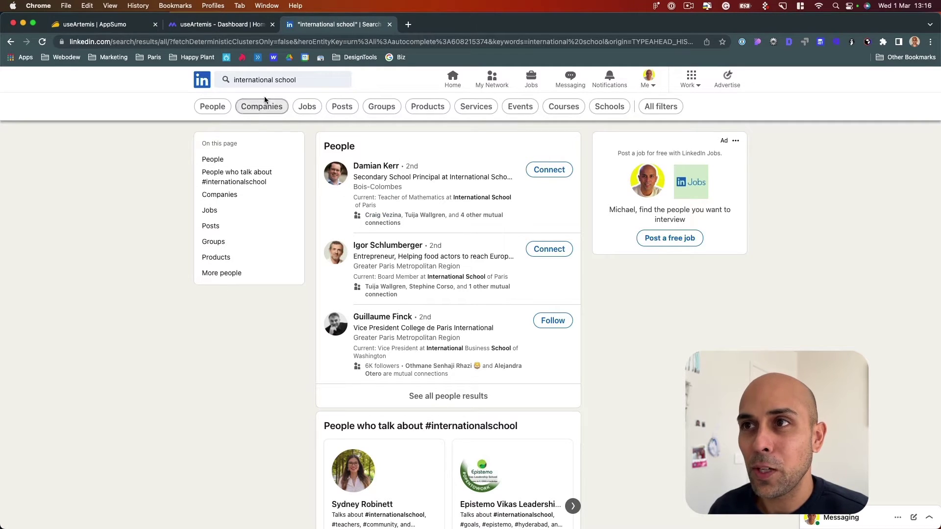
pyautogui.click(213, 106)
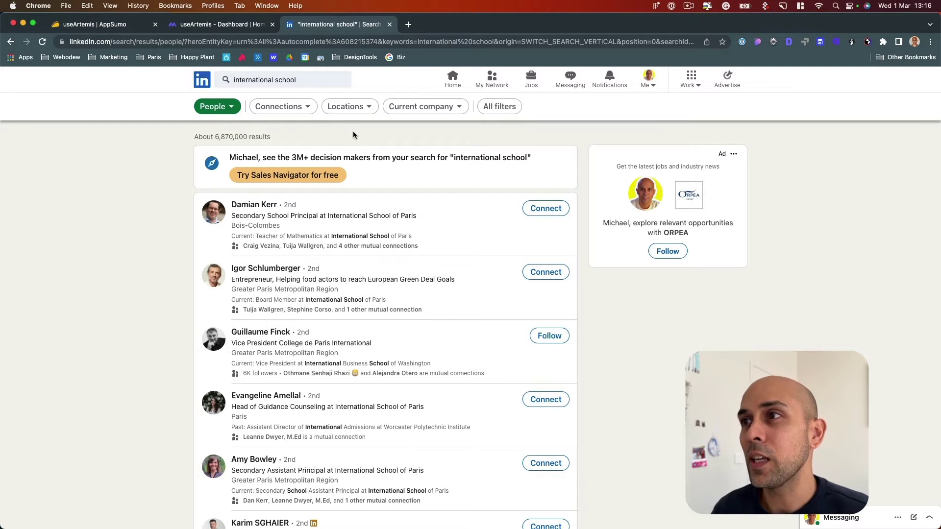
# - Add the Title keyword 'communications director' in All filters, narrowing to about 8,700 people
pyautogui.click(489, 109)
pyautogui.scroll(-5, 815, 358)
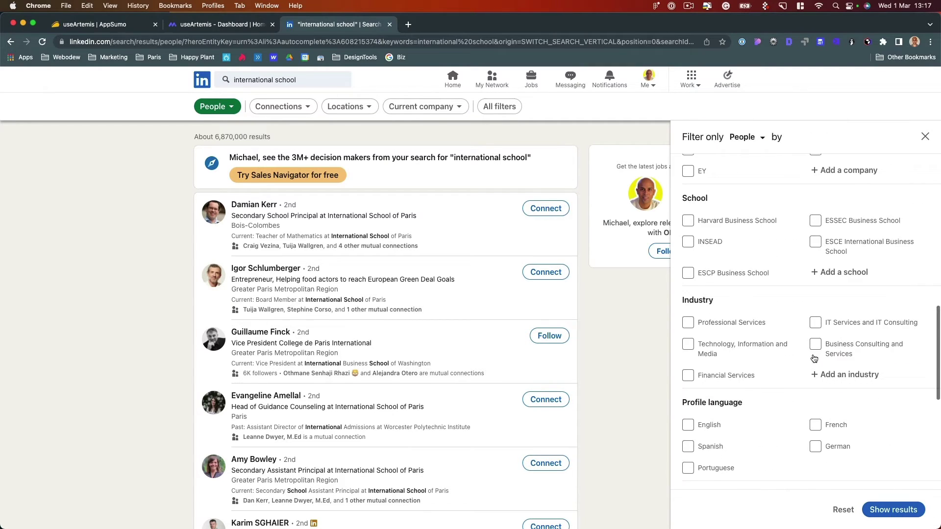
pyautogui.scroll(-5, 815, 358)
pyautogui.click(701, 431)
pyautogui.write('communications director')
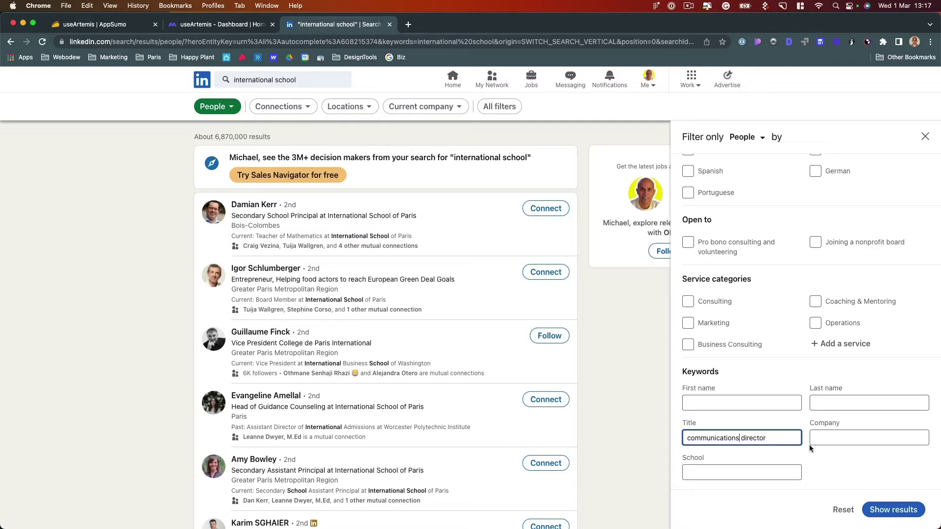
pyautogui.click(884, 508)
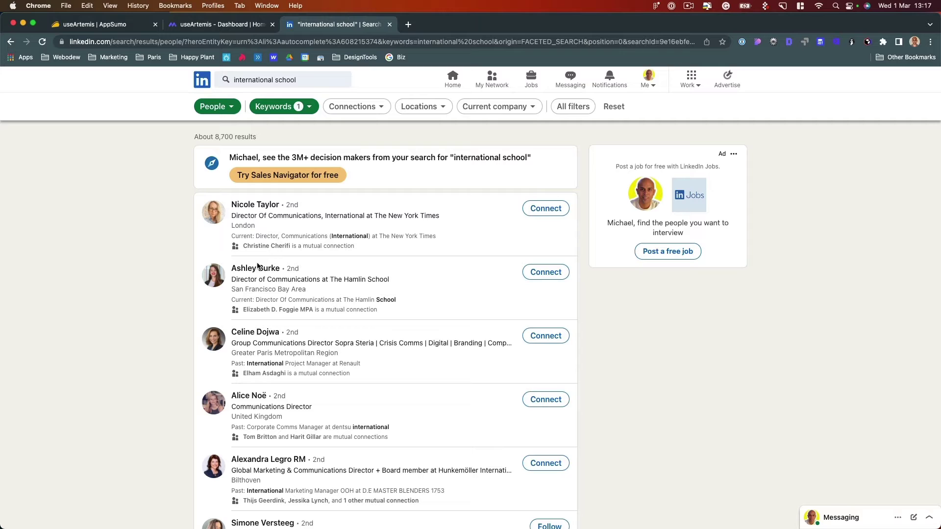
pyautogui.scroll(-1, 277, 280)
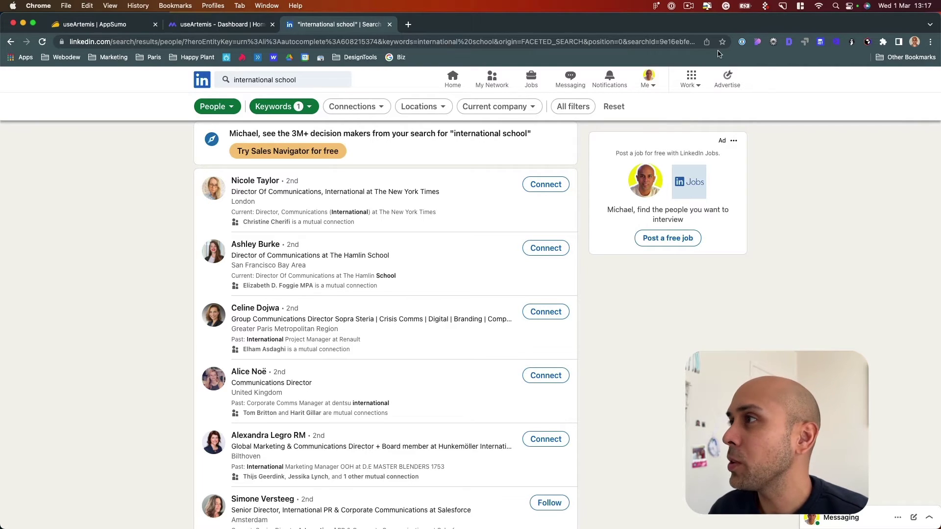
# - Import 10 pages of these results via the useArtemis extension into a list named 'Communications Directors'
pyautogui.click(852, 42)
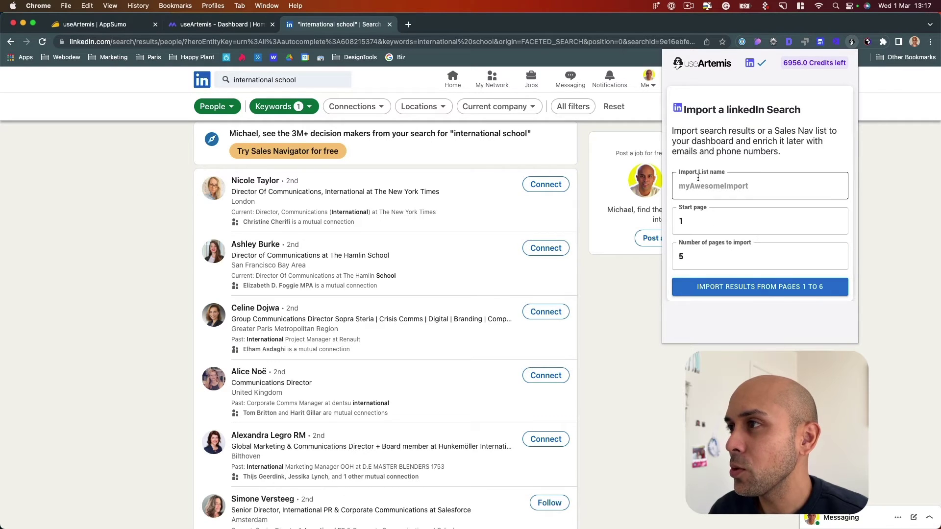
pyautogui.moveTo(823, 257)
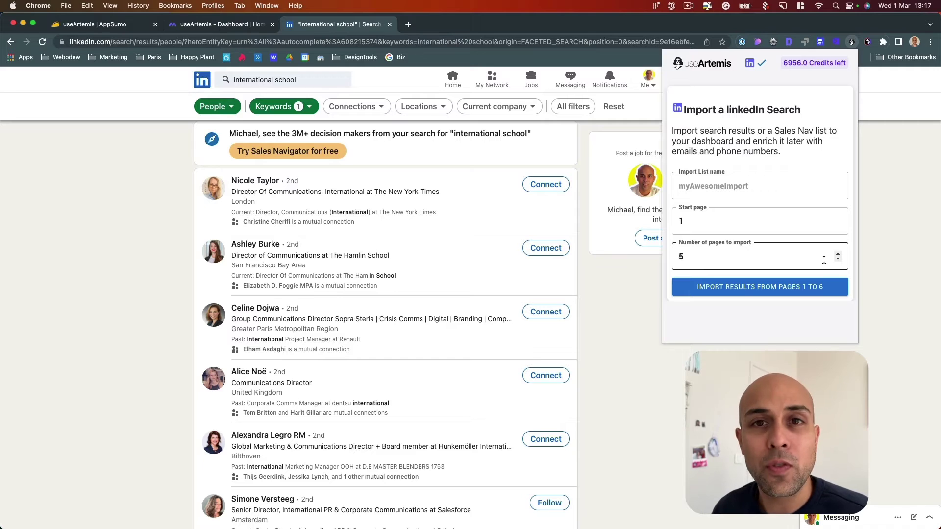
pyautogui.click(839, 254)
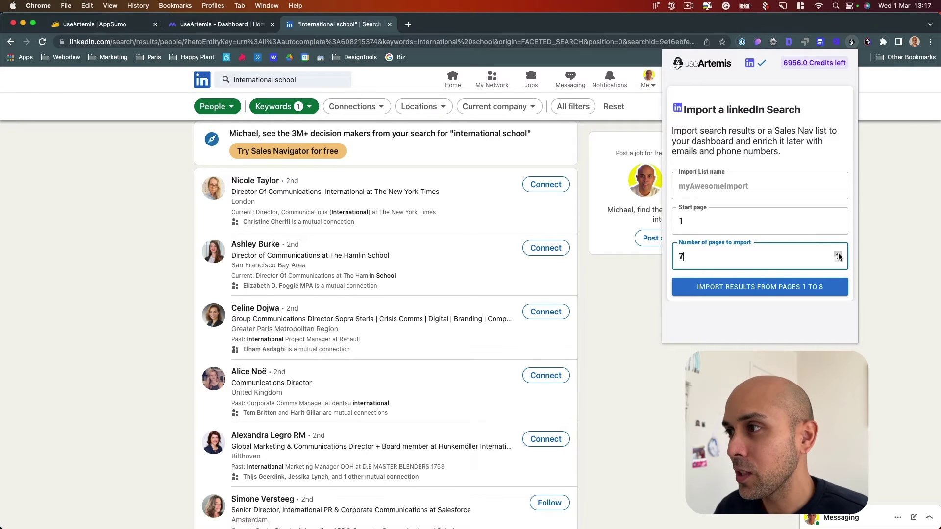
pyautogui.click(838, 254)
pyautogui.click(838, 254)
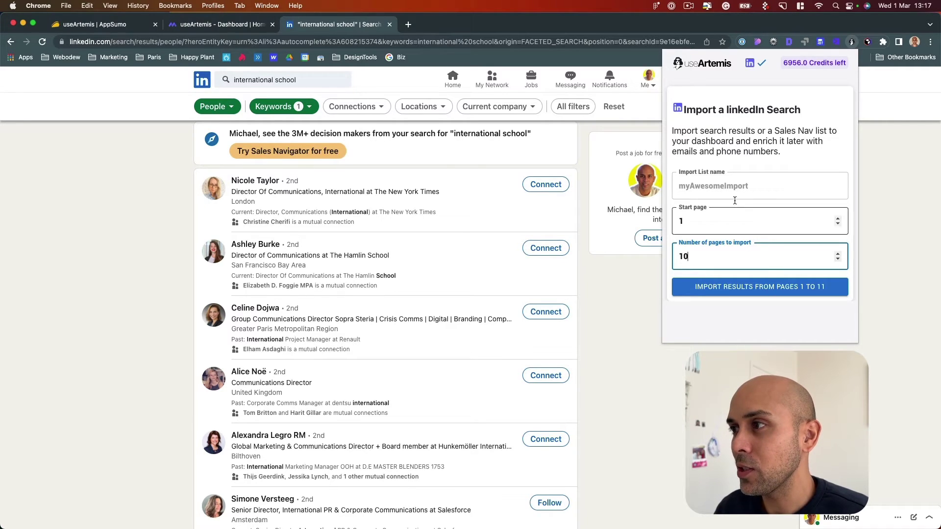
pyautogui.click(694, 186)
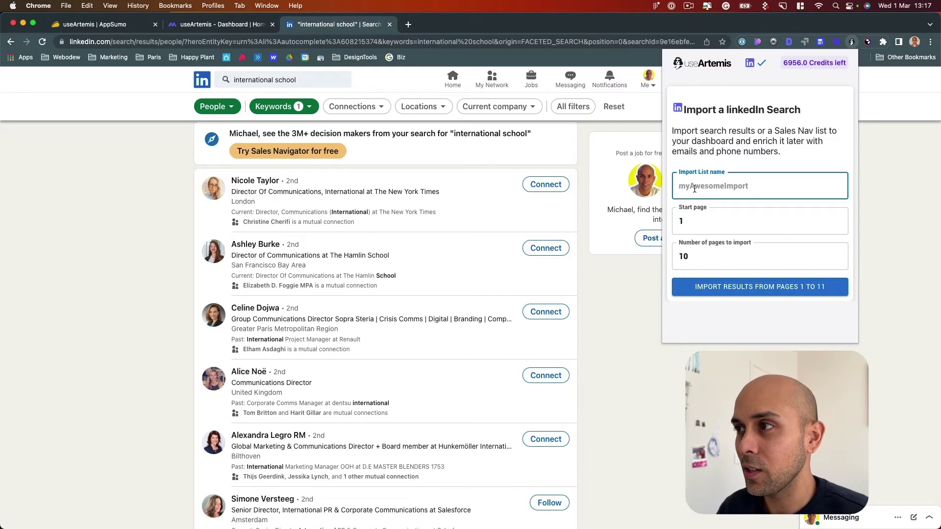
pyautogui.write('Communication')
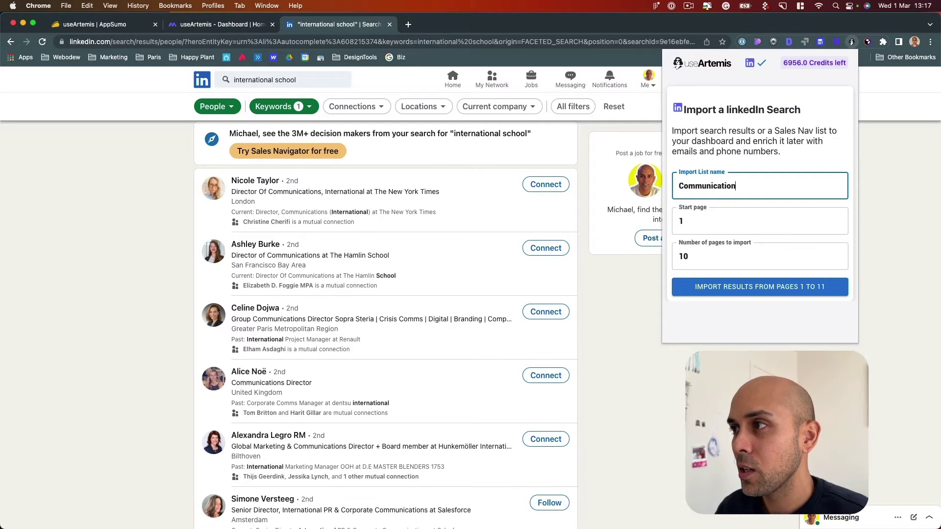
pyautogui.write(' Dir')
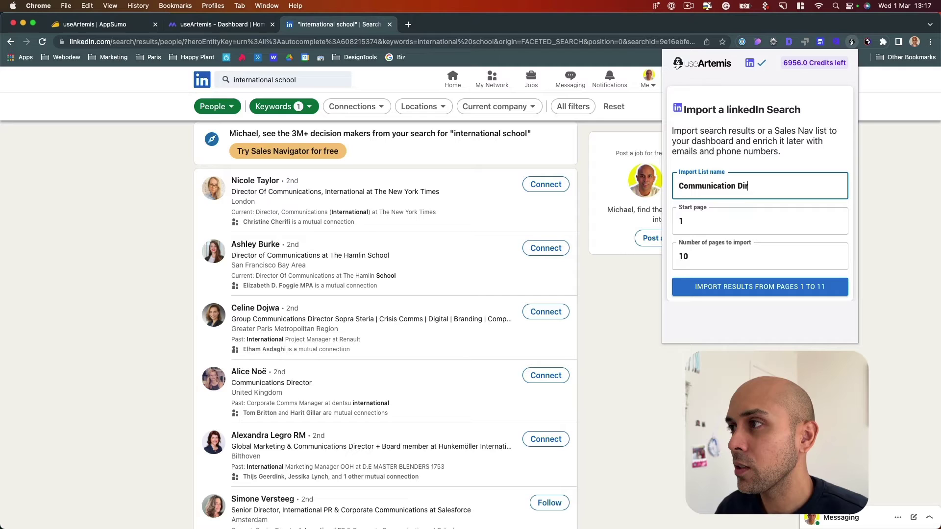
pyautogui.write('ec')
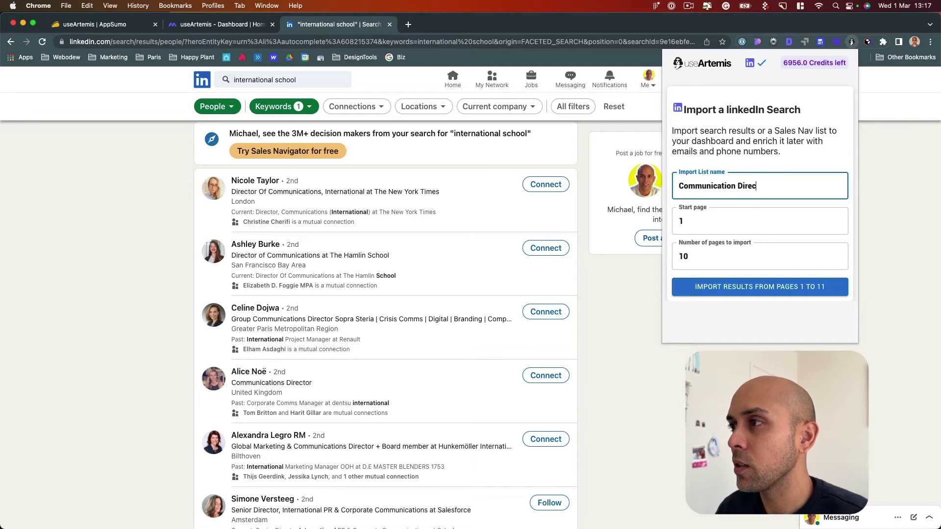
pyautogui.write('tors')
pyautogui.write('s')
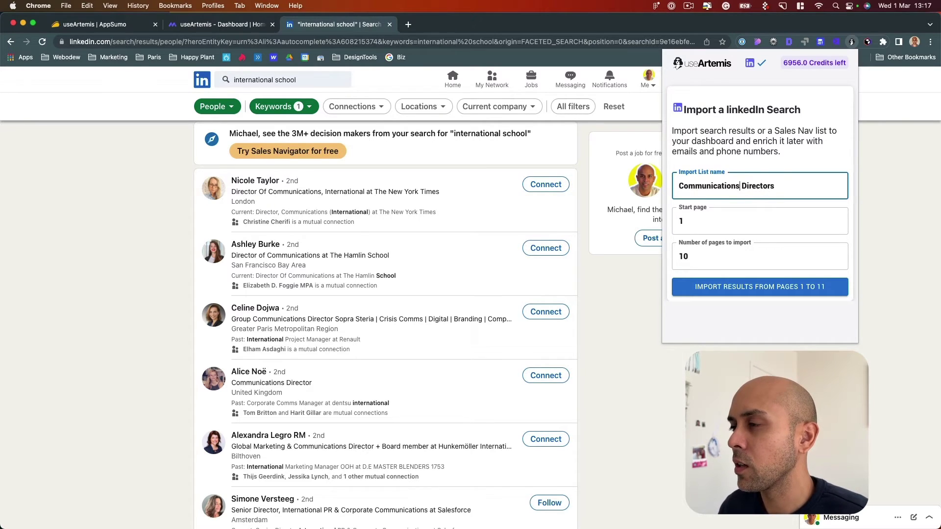
pyautogui.click(711, 288)
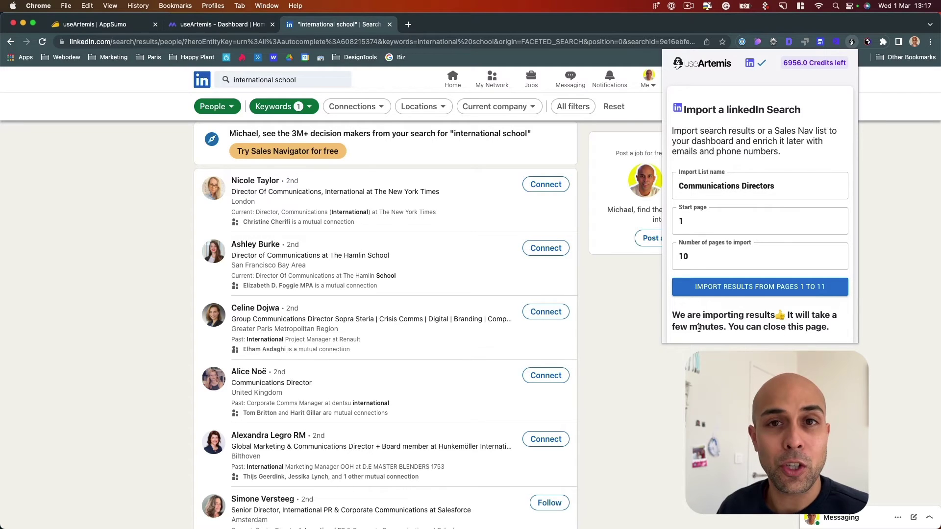
pyautogui.click(627, 295)
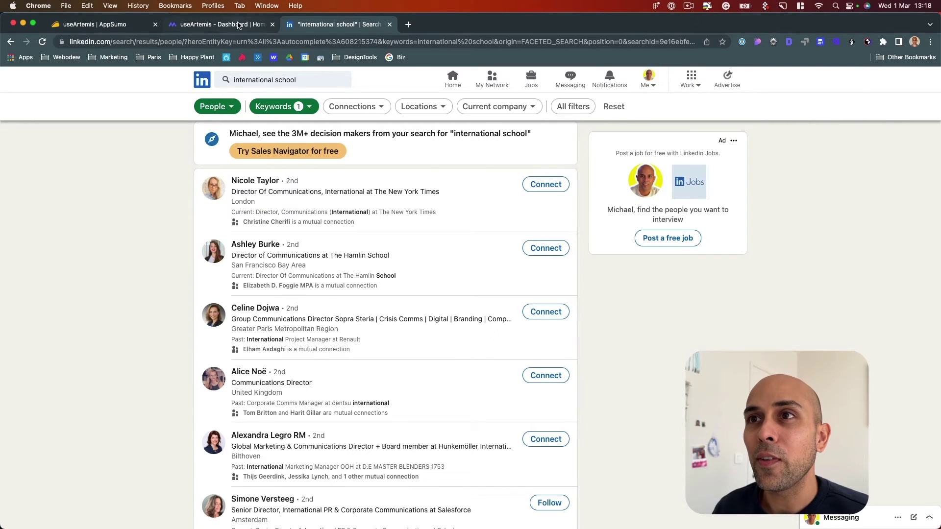
pyautogui.click(238, 25)
# - Open Exported Leads and reload until the Communications Directors import shows Ready with 109 leads
pyautogui.click(66, 129)
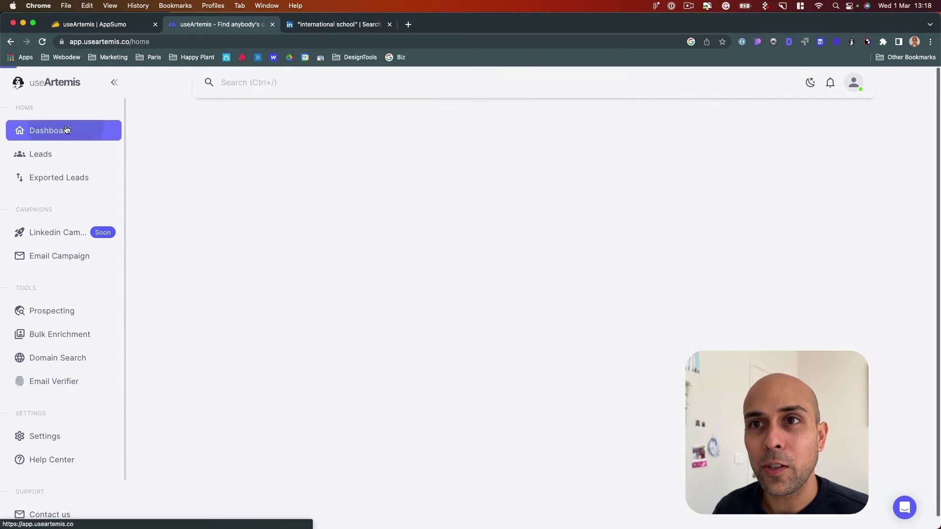
pyautogui.click(51, 179)
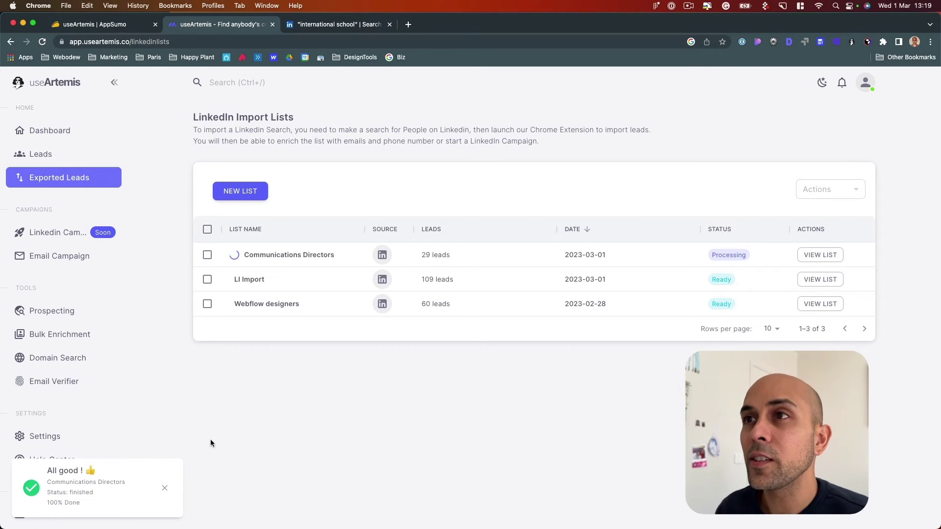
pyautogui.press('super+r')
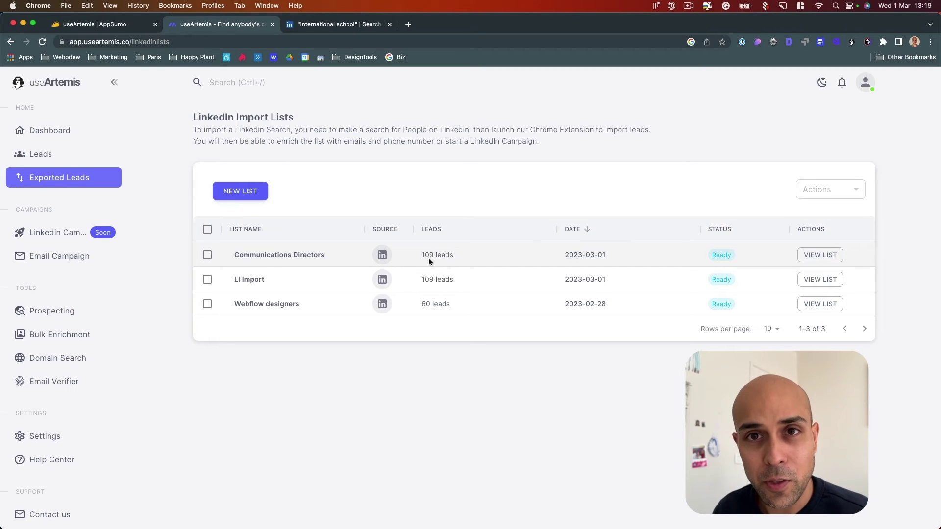
# - Open the Communications Directors list and scroll through its 109 leads' titles and companies
pyautogui.click(806, 257)
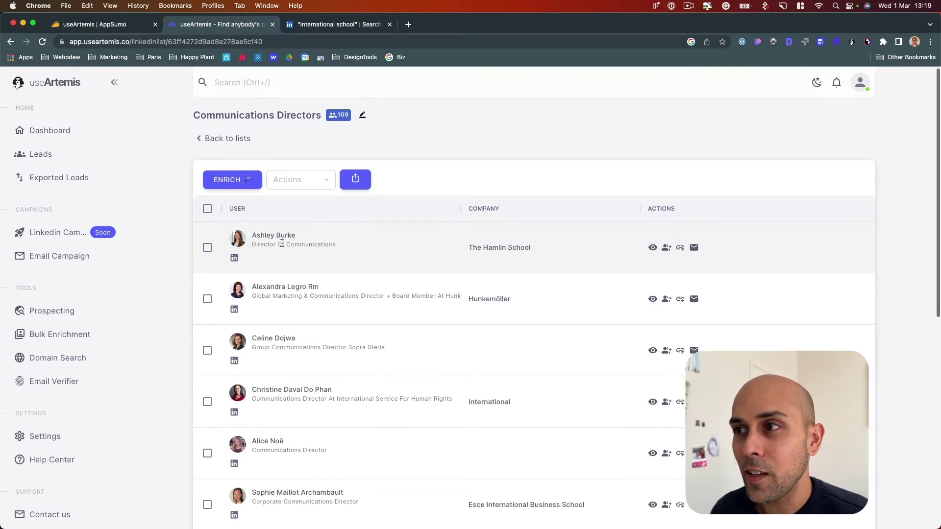
pyautogui.scroll(-2, 276, 235)
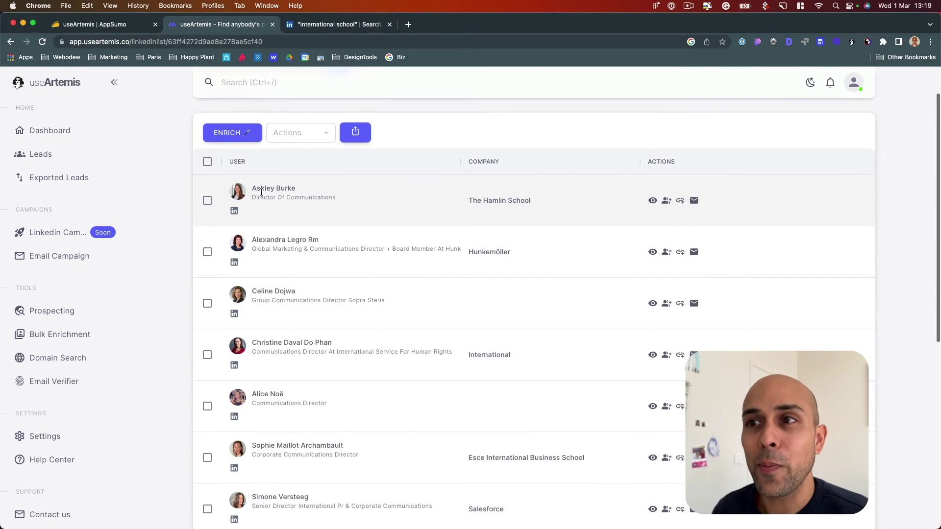
pyautogui.scroll(-1, 261, 192)
pyautogui.scroll(-1, 271, 281)
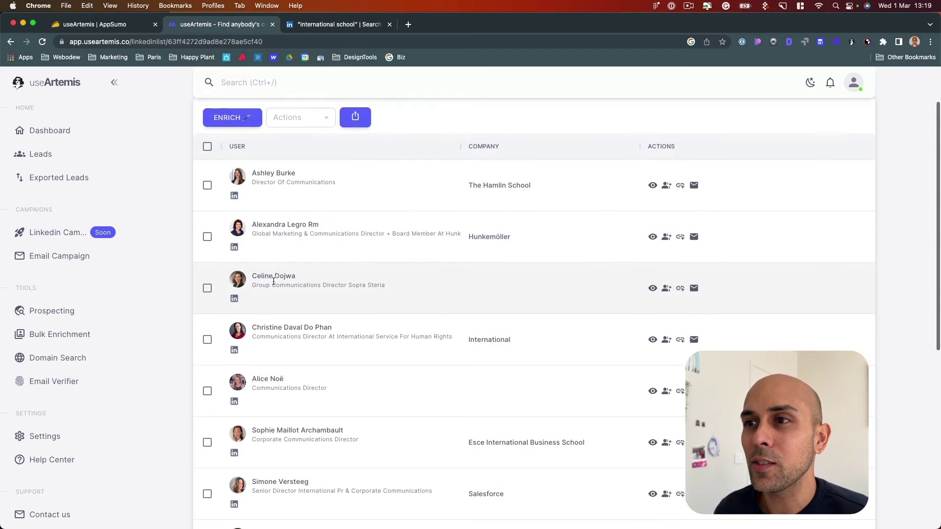
pyautogui.scroll(-1, 275, 279)
pyautogui.scroll(-2, 475, 272)
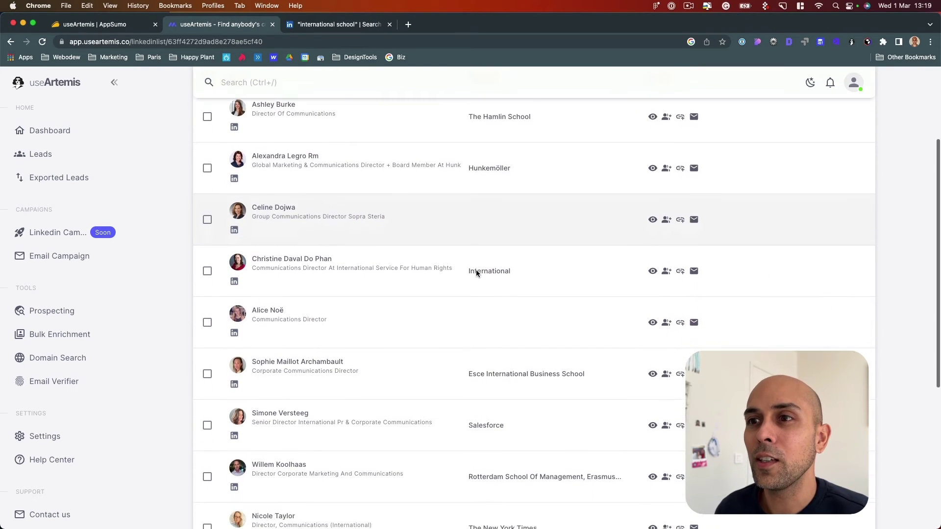
pyautogui.scroll(-2, 290, 315)
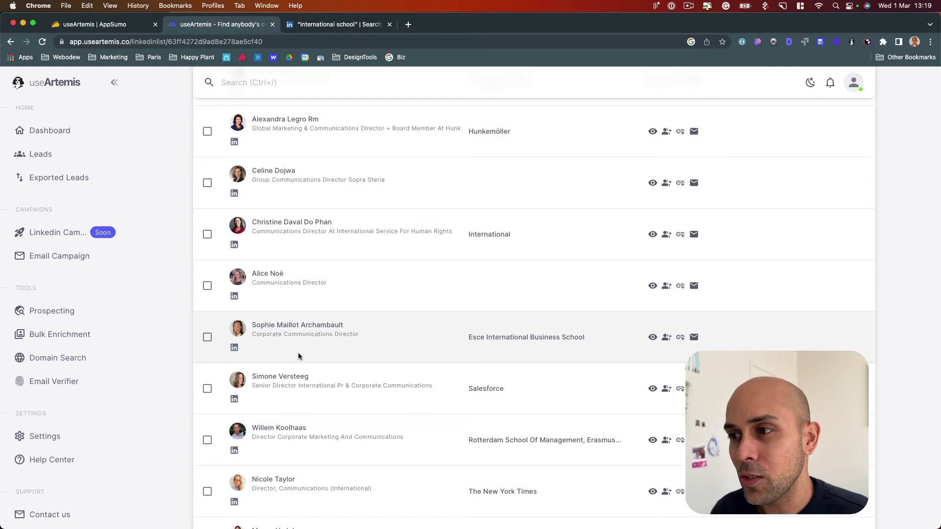
pyautogui.scroll(-4, 298, 353)
pyautogui.scroll(8, 298, 353)
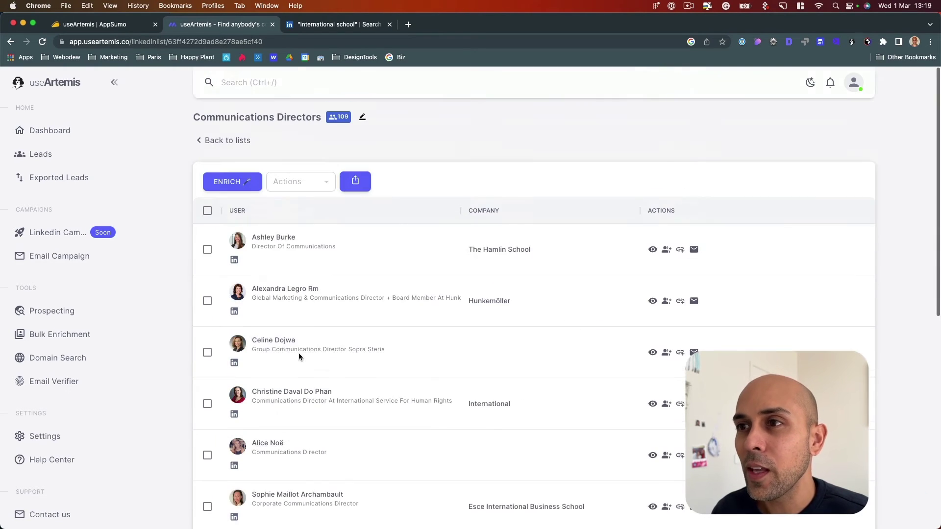
# - Launch enrichment with emails and phones, naming the new list 'Communication Directors'
pyautogui.click(229, 183)
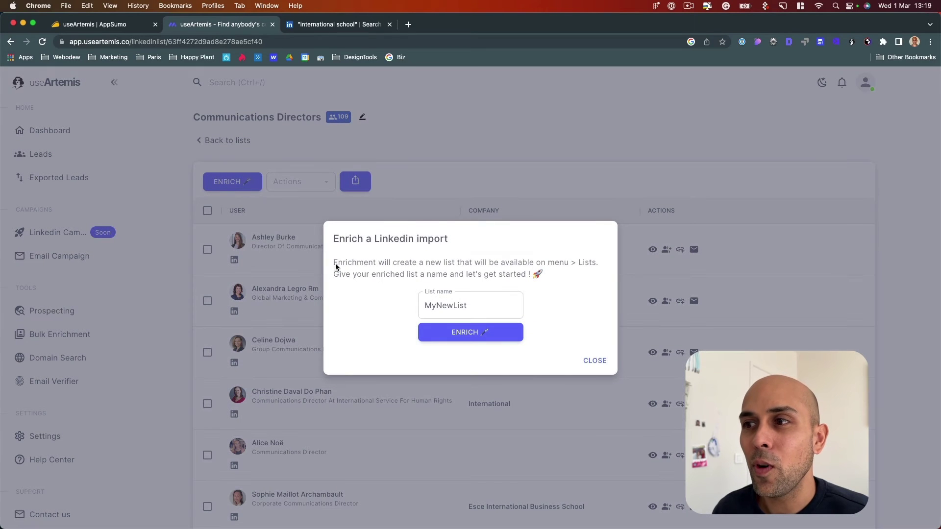
pyautogui.click(442, 307)
pyautogui.doubleClick(442, 307)
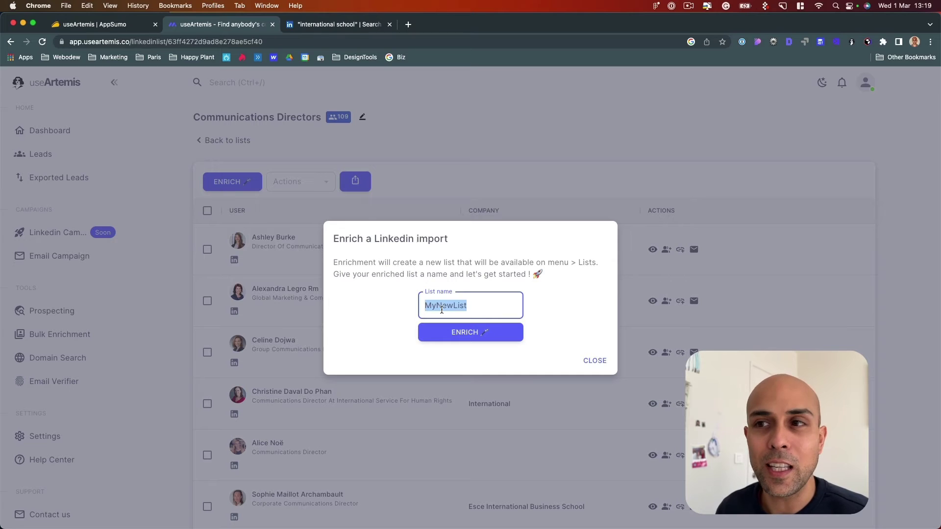
pyautogui.write('C')
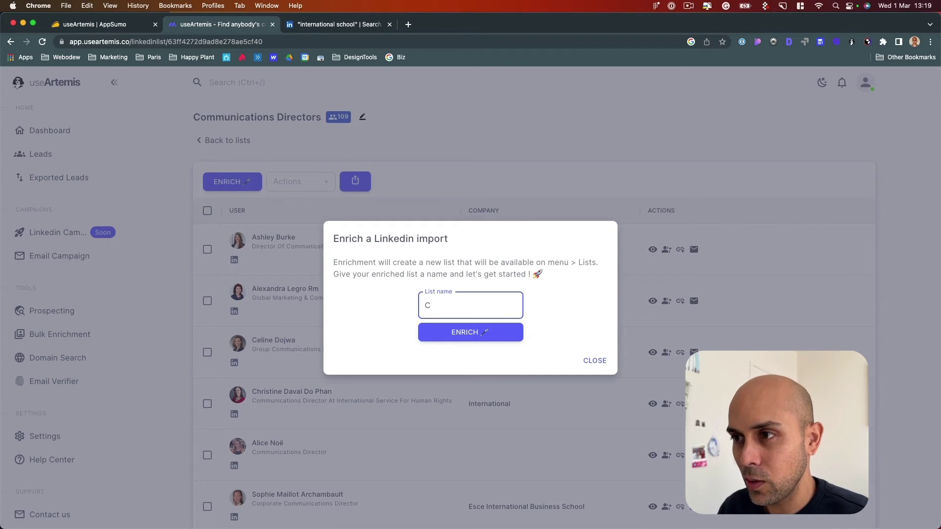
pyautogui.write('ommunication D')
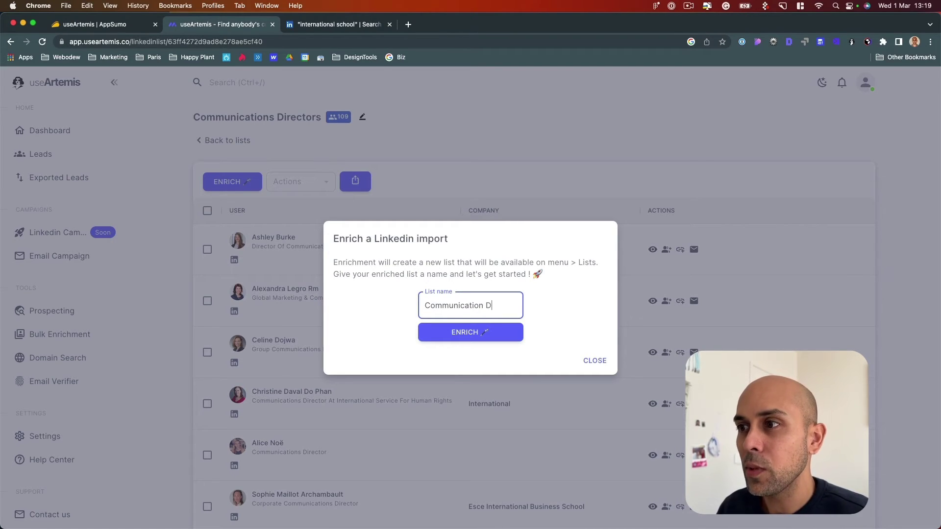
pyautogui.write('irectors')
pyautogui.click(446, 333)
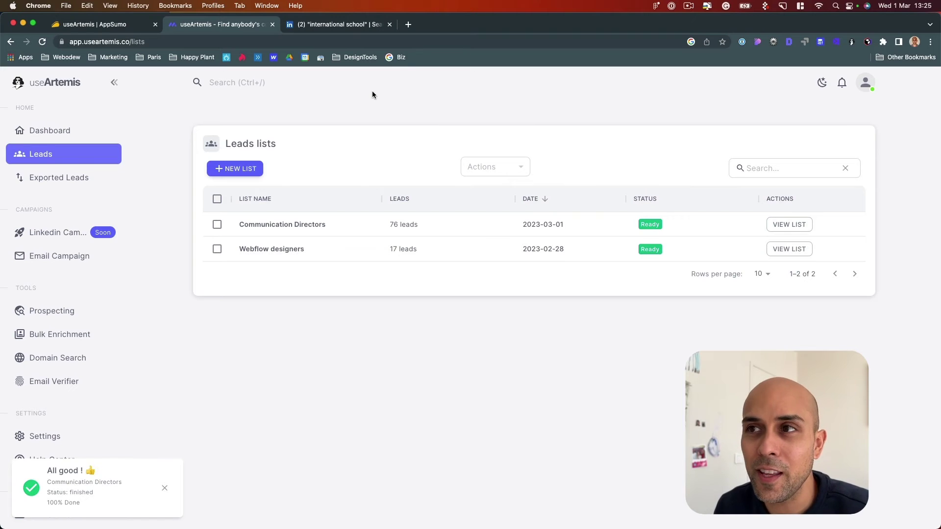
# - Refresh the Leads page, open Communication Directors, and scroll through its 76 enriched leads' emails
pyautogui.press('super+r')
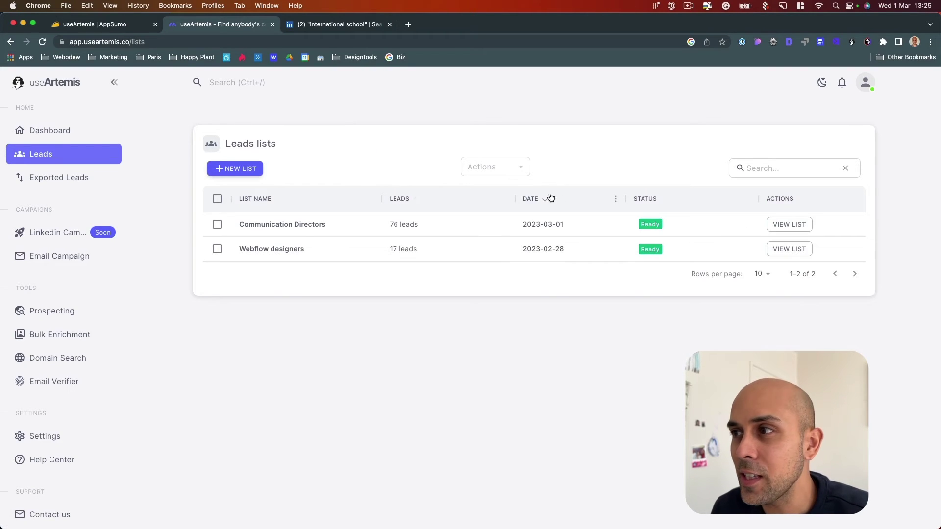
pyautogui.click(784, 225)
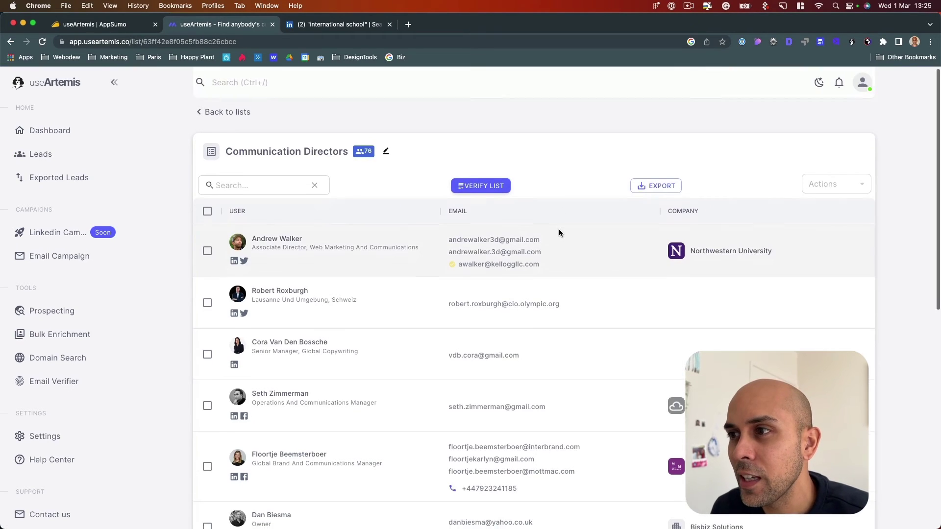
pyautogui.scroll(-1, 559, 228)
pyautogui.scroll(-1, 519, 240)
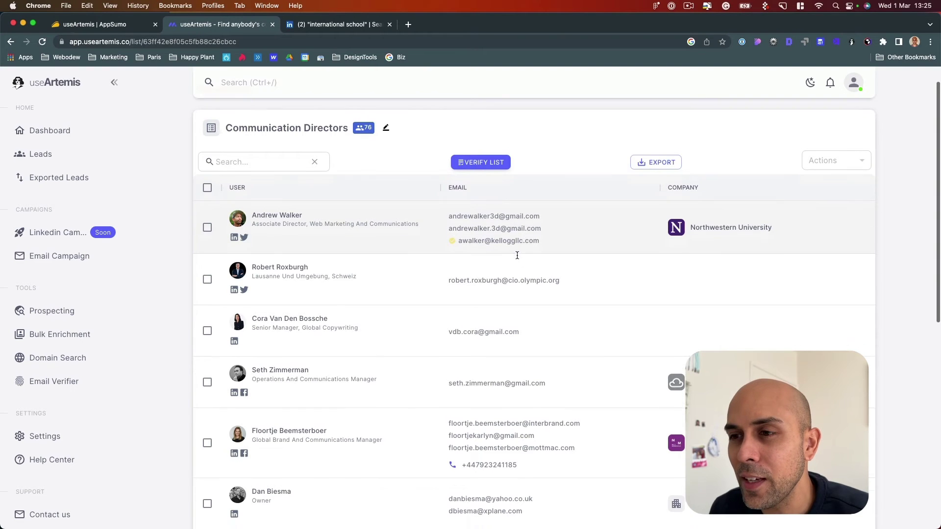
pyautogui.scroll(-3, 511, 340)
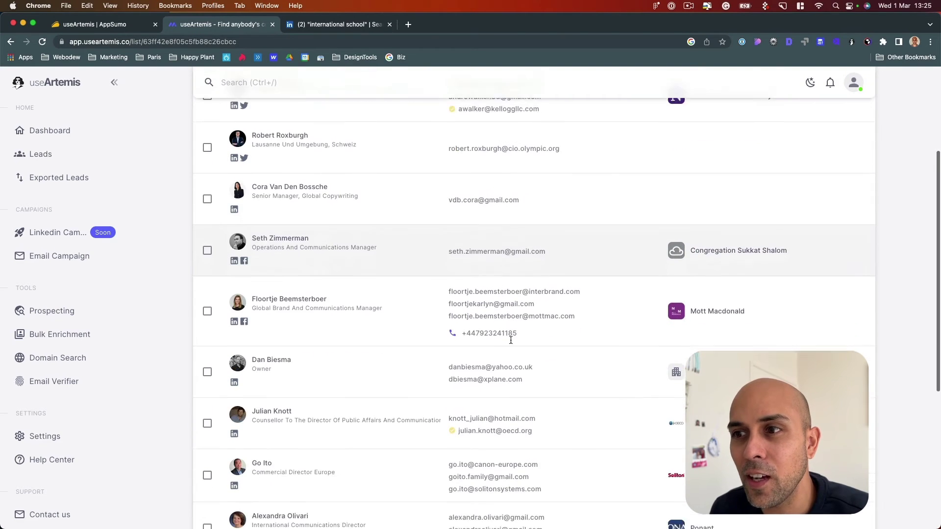
pyautogui.scroll(-1, 511, 340)
pyautogui.scroll(-3, 510, 343)
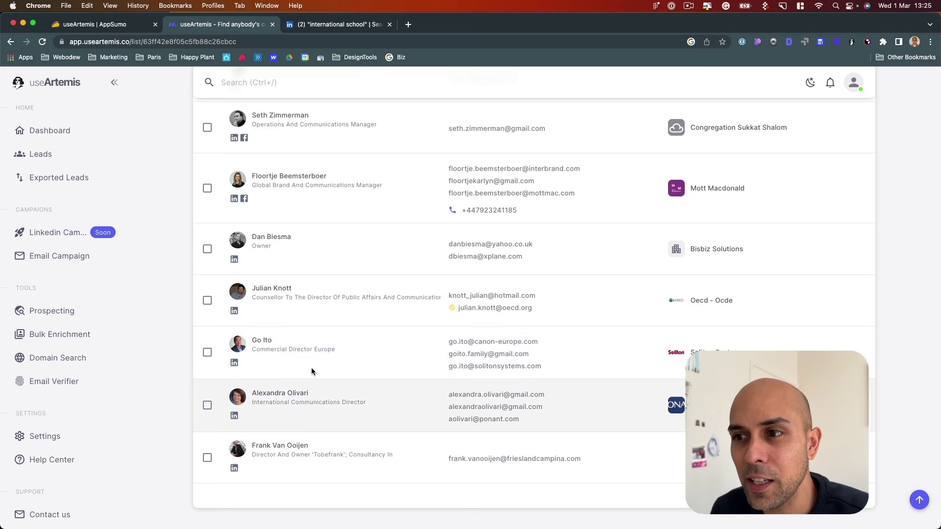
pyautogui.scroll(2, 301, 348)
pyautogui.scroll(4, 300, 349)
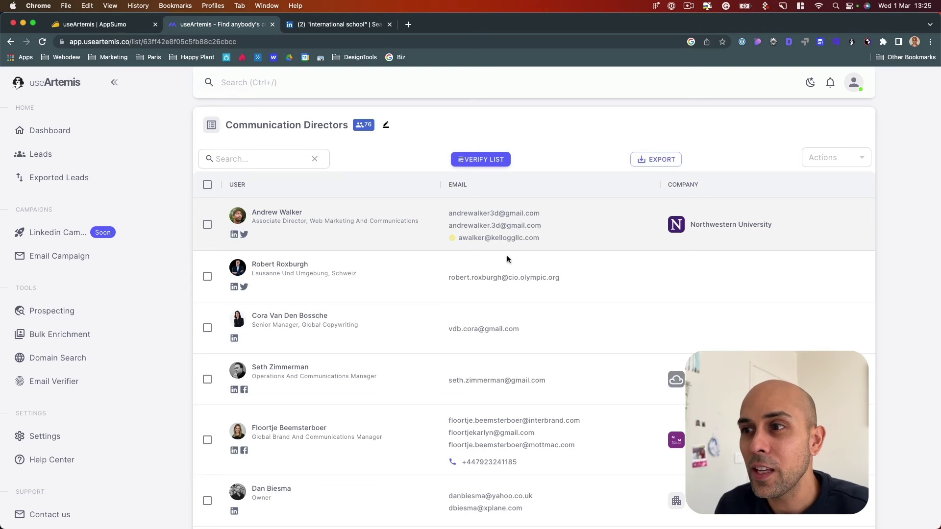
pyautogui.scroll(-1, 574, 265)
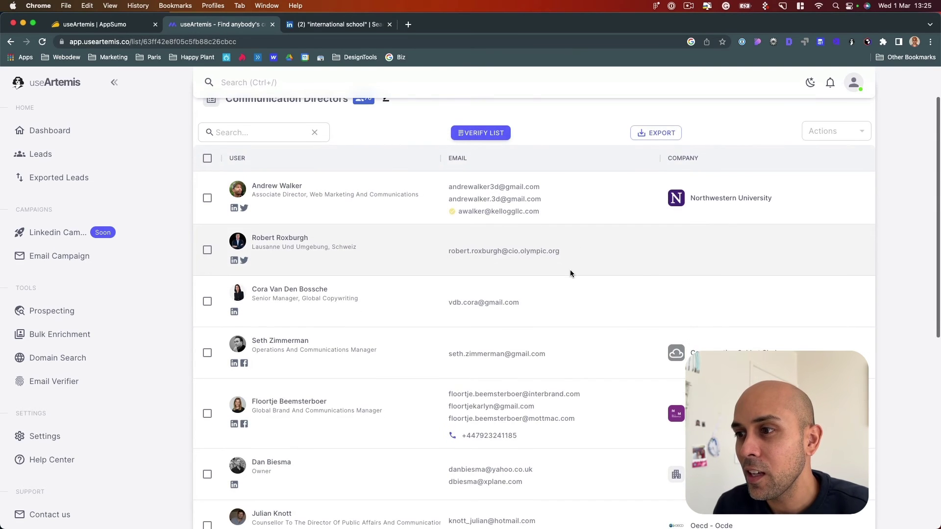
pyautogui.scroll(-4, 570, 270)
pyautogui.scroll(-1, 570, 271)
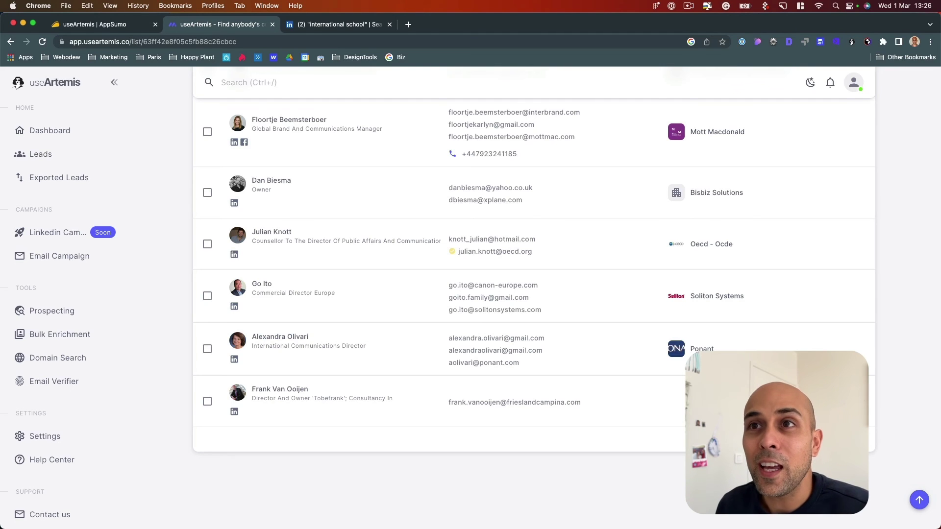
# - Return to the LinkedIn international school people results and bring up the useArtemis import form
pyautogui.click(91, 25)
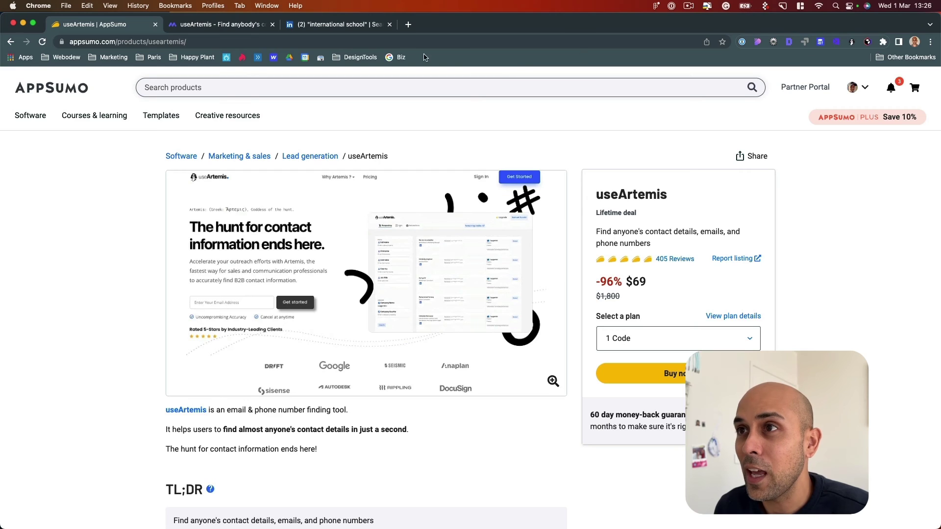
pyautogui.click(227, 26)
pyautogui.click(354, 27)
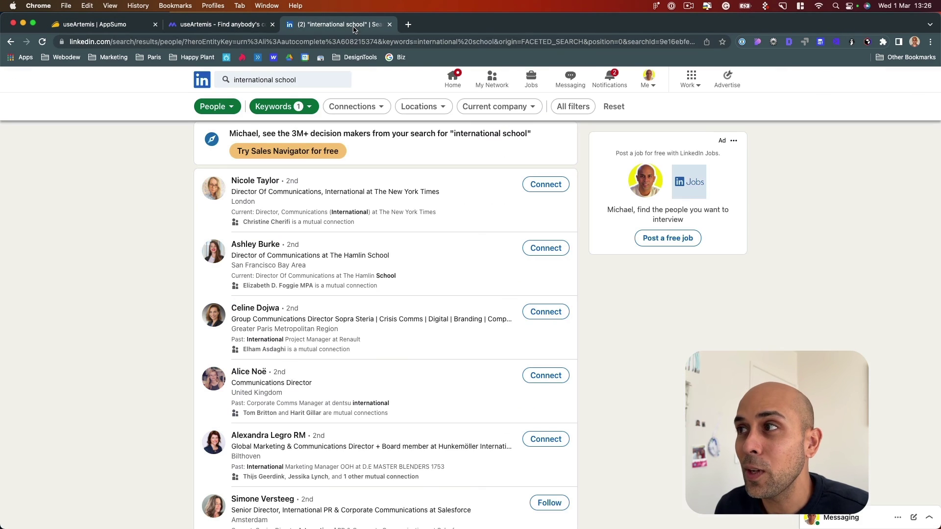
pyautogui.click(837, 42)
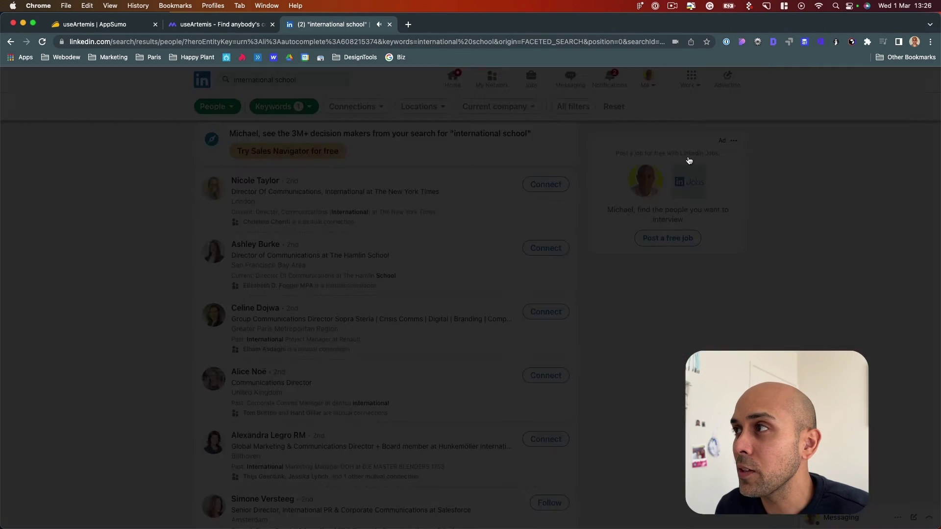
pyautogui.click(837, 41)
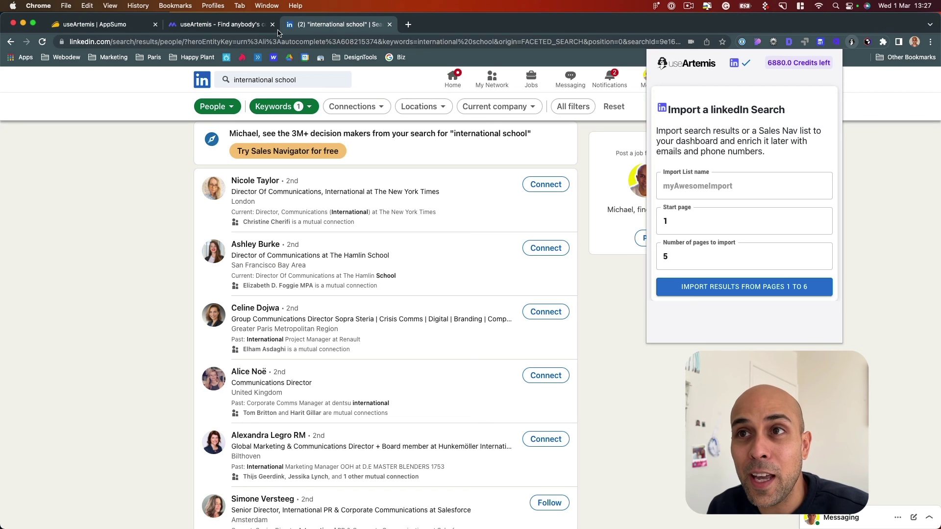
# - Bring back the AppSumo useArtemis lifetime-deal page showing $69 and 405 reviews
pyautogui.click(86, 5)
pyautogui.click(73, 24)
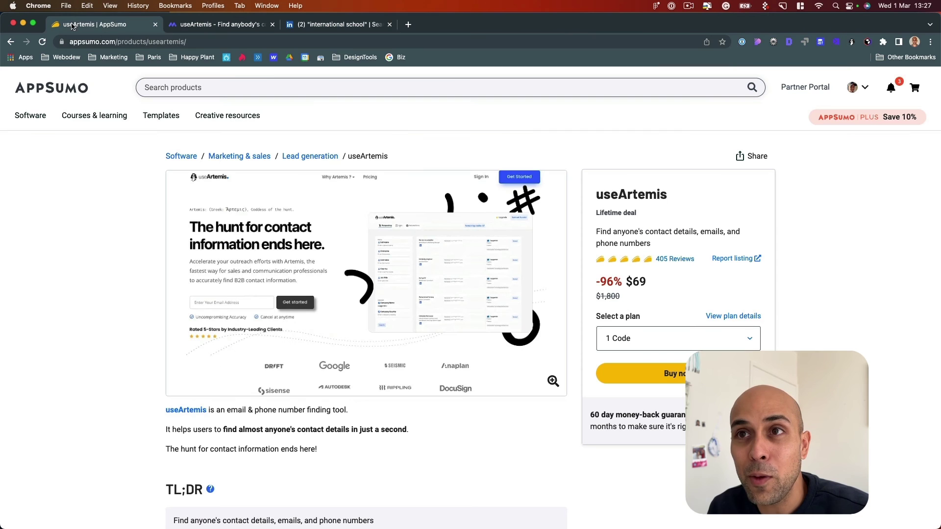